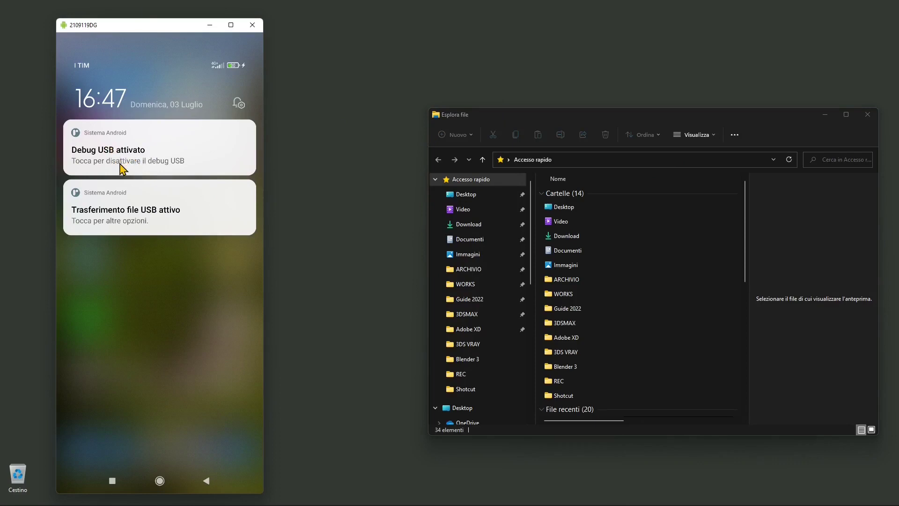
- Unlock the mirrored Xiaomi phone in scrcpy so its home screen with app icons shows
click(121, 168)
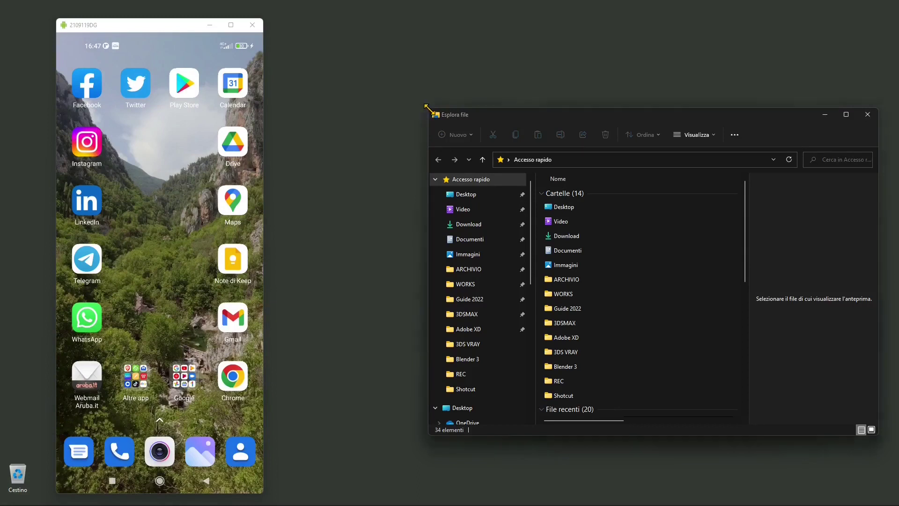
- Enlarge the File Explorer window and scroll the navigation pane down to the Xiaomi 11 Lite 5G NE phone
drag(427, 111, 368, 112)
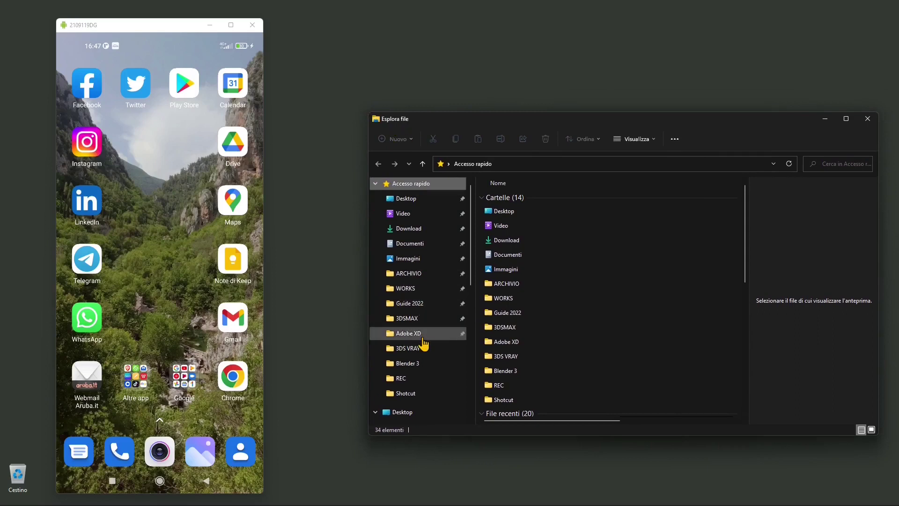
scroll(424, 345, down, 4)
scroll(423, 344, down, 4)
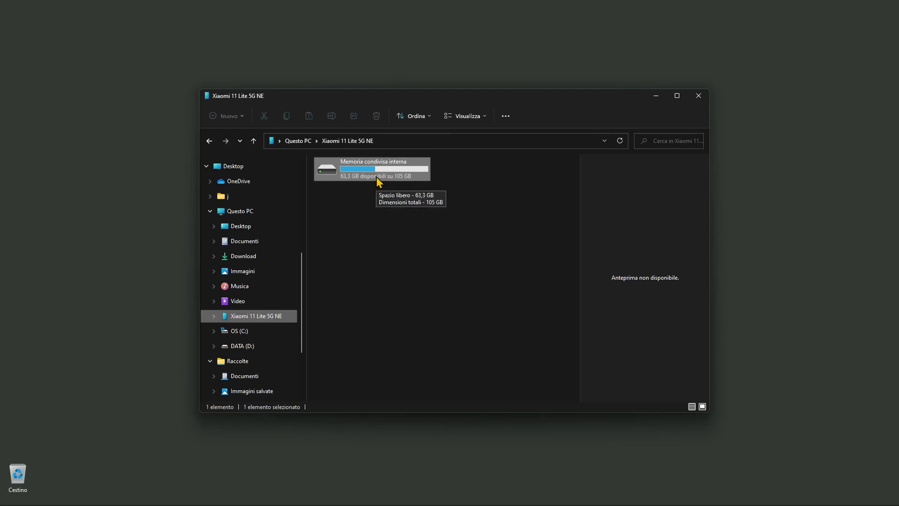
- Browse Memoria condivisa interna > DCIM > Camera to check the photos, then return to DCIM
double_click(379, 181)
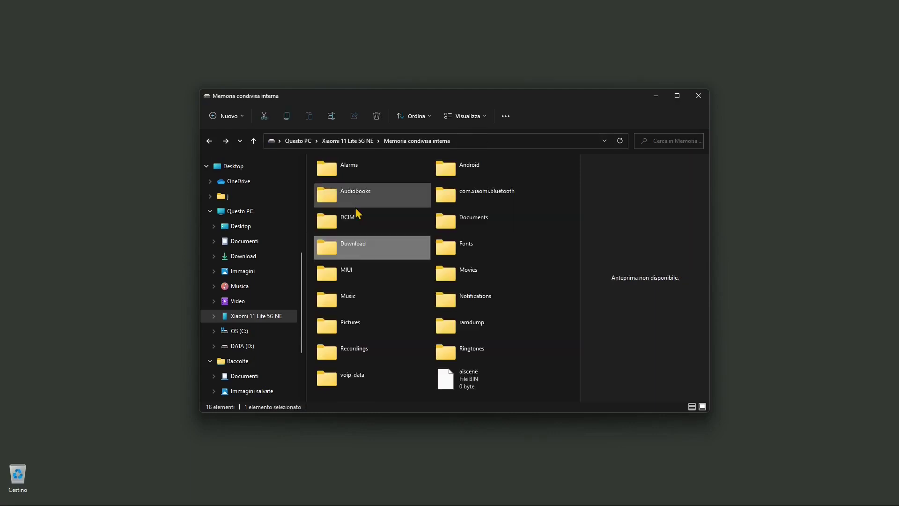
double_click(352, 227)
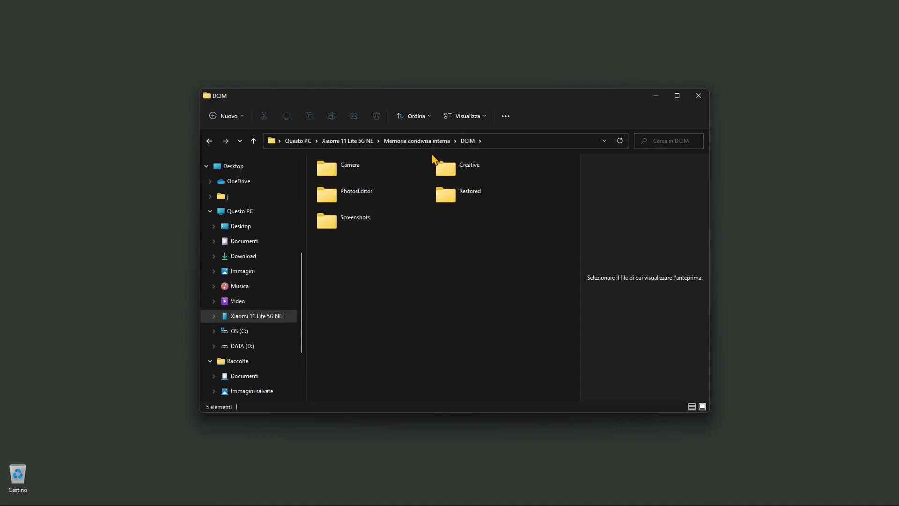
double_click(335, 177)
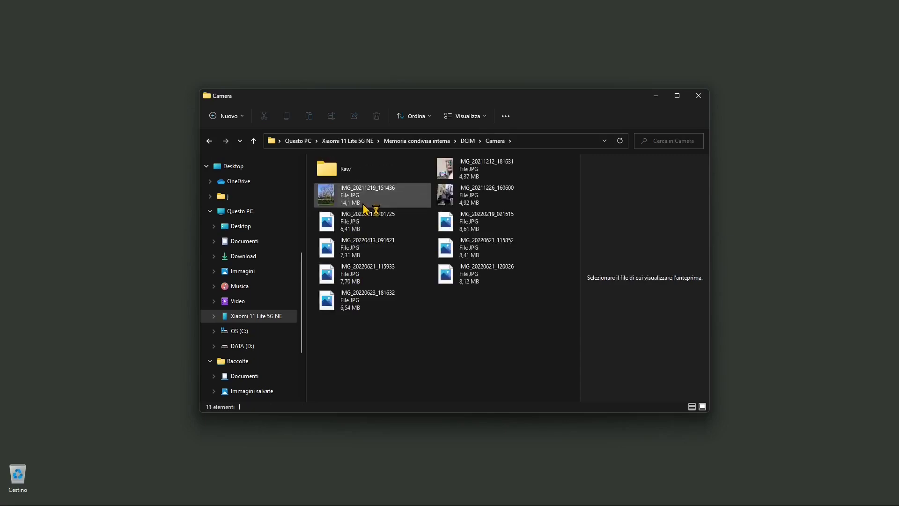
key(alt+Left)
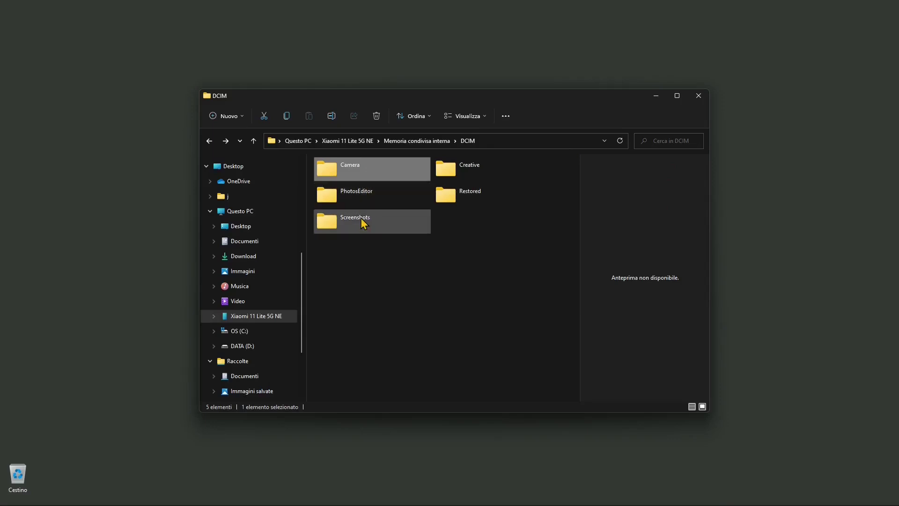
- Look at the single image in Pictures > Whatsapp, then return to Memoria condivisa interna
click(404, 141)
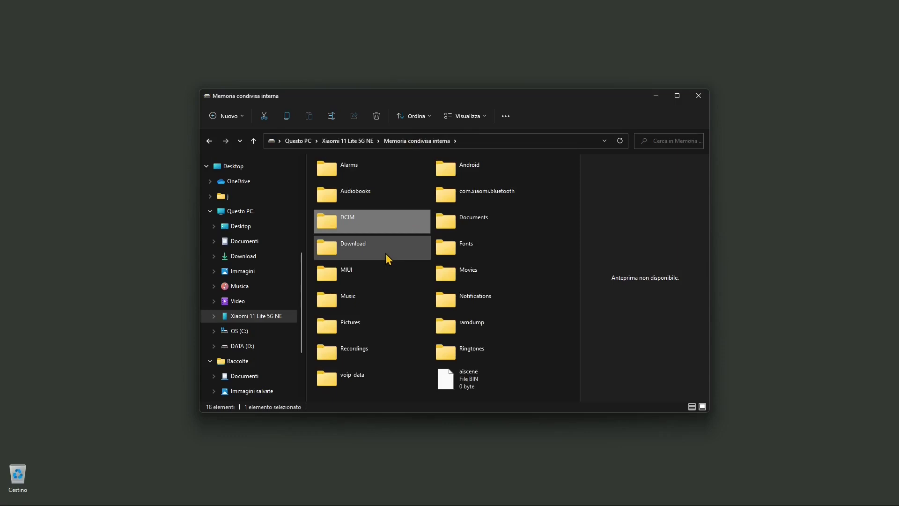
double_click(336, 323)
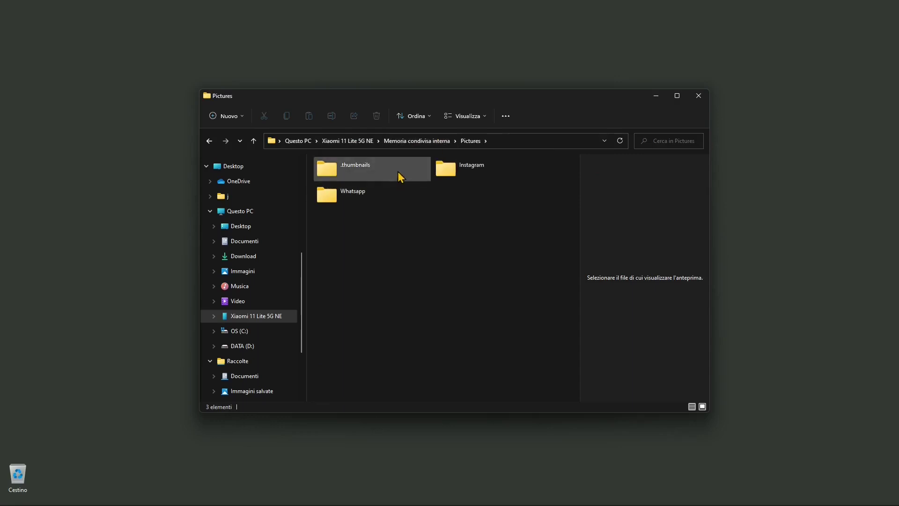
double_click(331, 201)
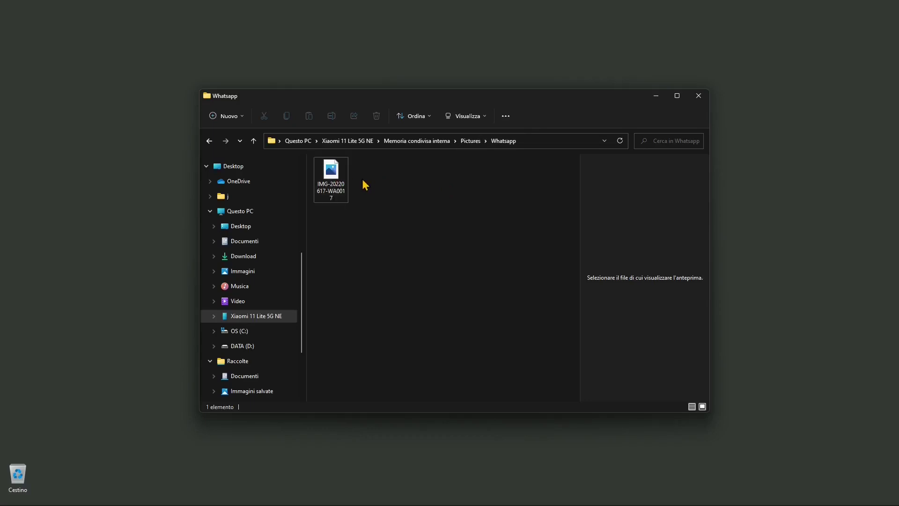
click(340, 181)
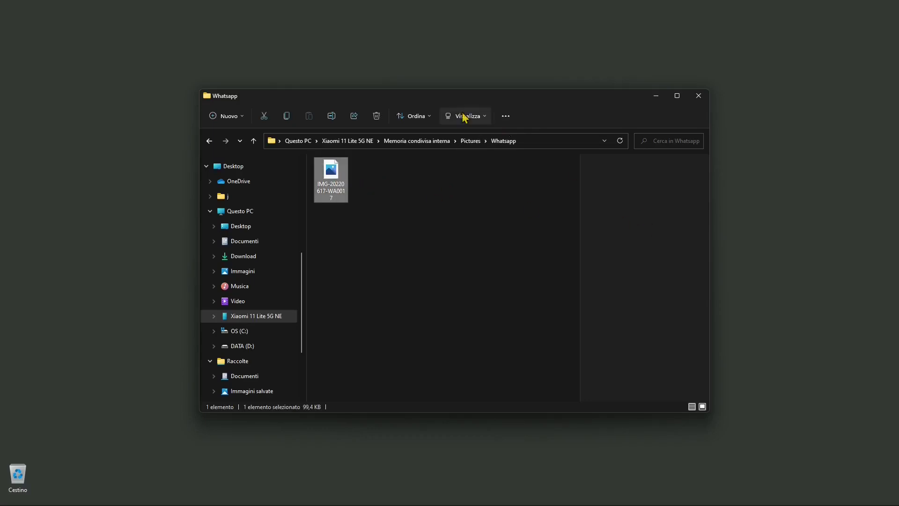
click(482, 116)
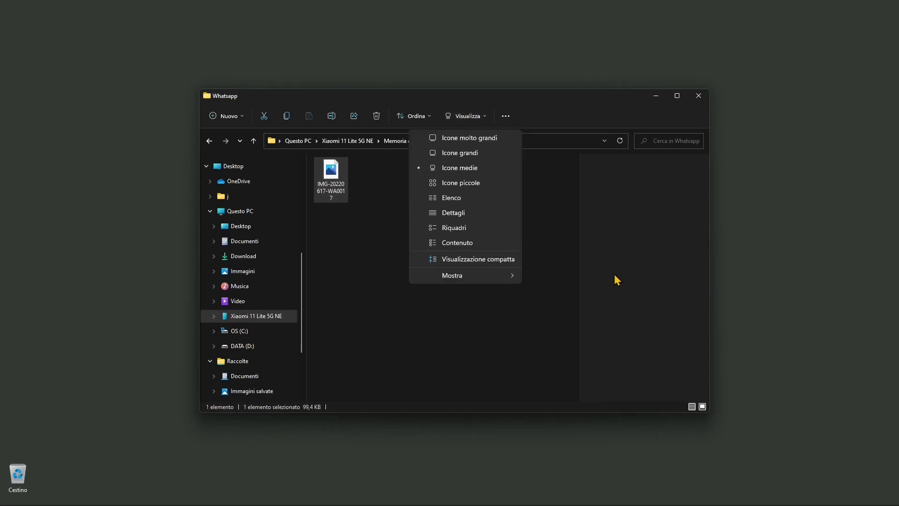
click(349, 284)
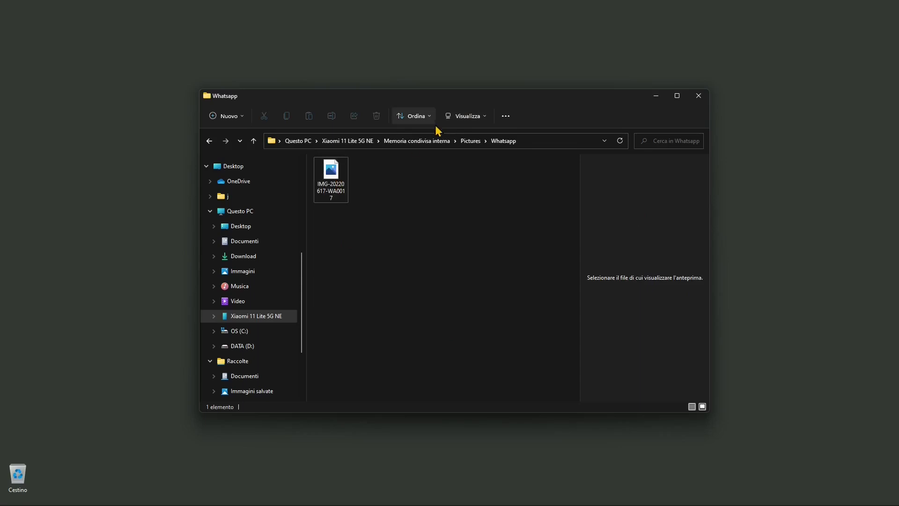
click(419, 142)
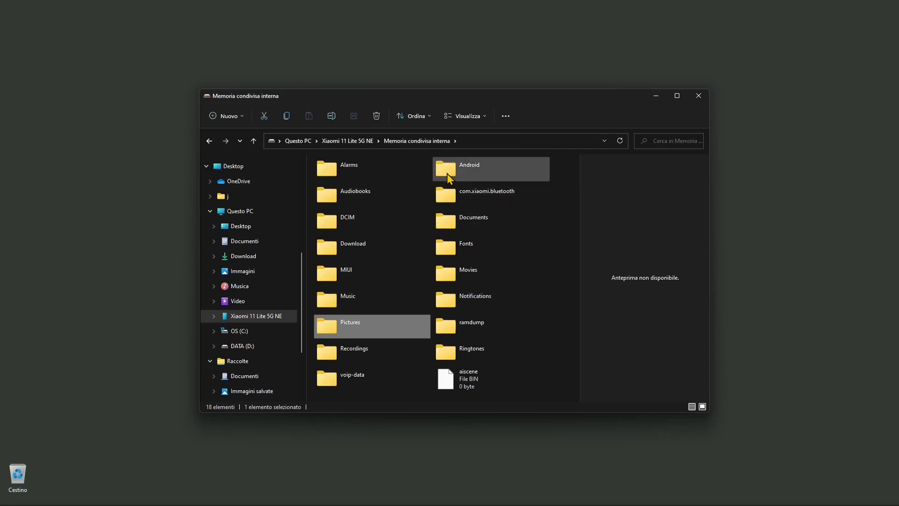
- Navigate Android > media > com.whatsapp > WhatsApp > Media in the phone's storage
click(449, 178)
double_click(449, 178)
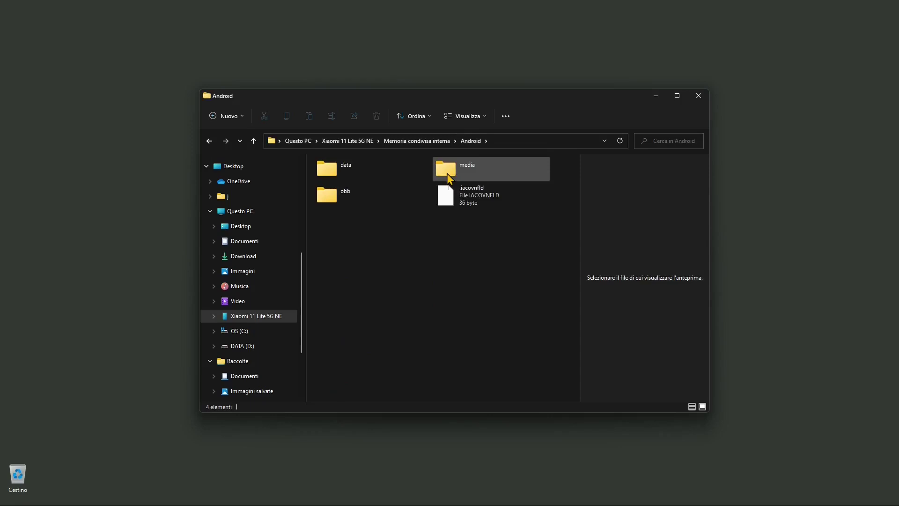
double_click(446, 173)
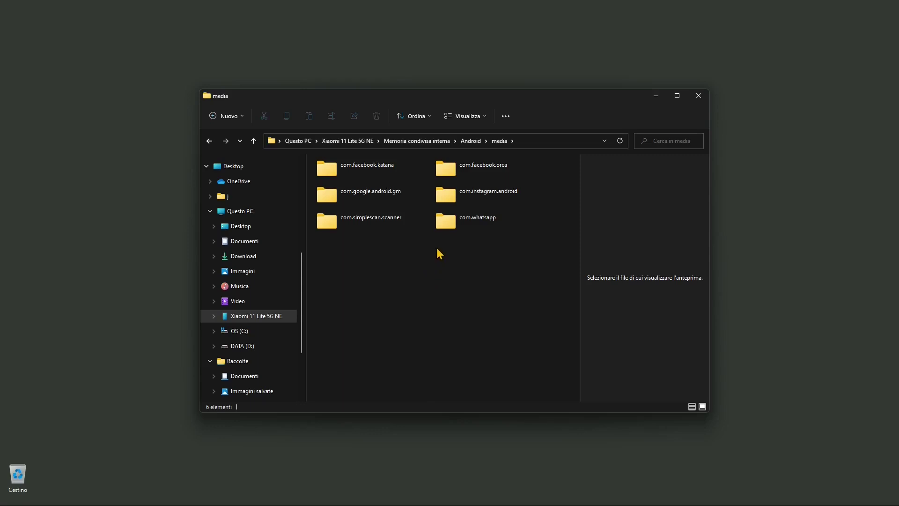
double_click(455, 225)
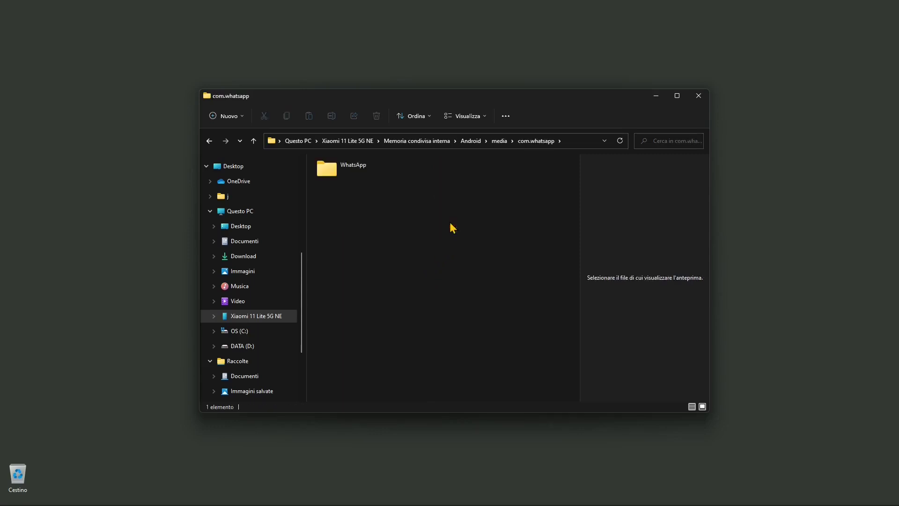
double_click(321, 178)
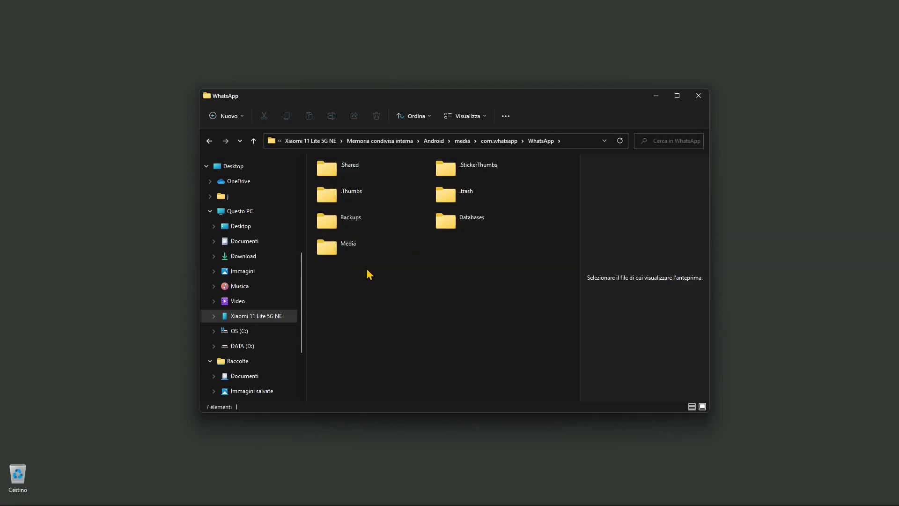
double_click(331, 258)
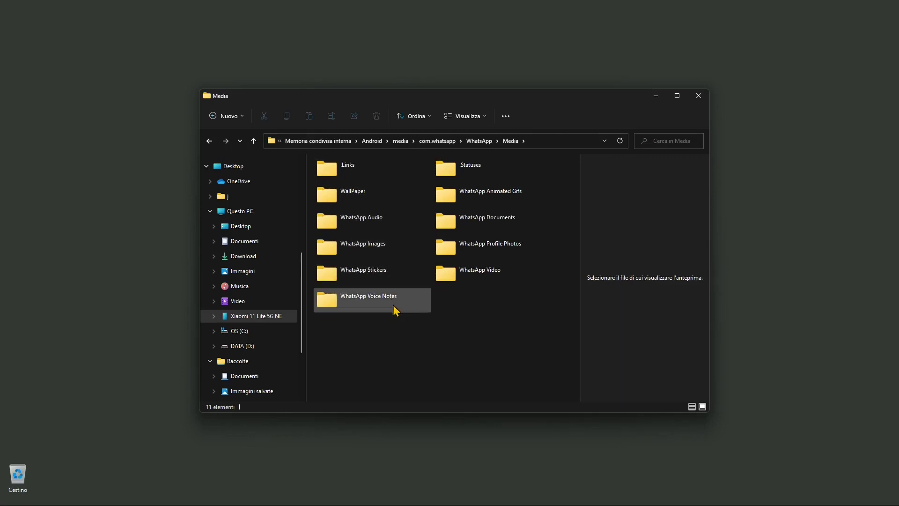
- Scroll through the 251 WhatsApp Images and view the two WhatsApp Video clips, returning to Media each time
double_click(333, 249)
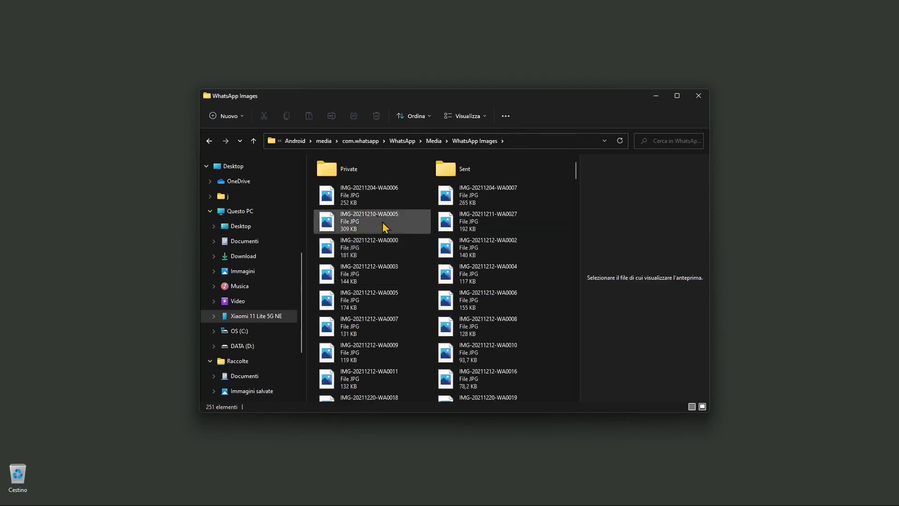
scroll(415, 283, down, 10)
scroll(415, 283, down, 3)
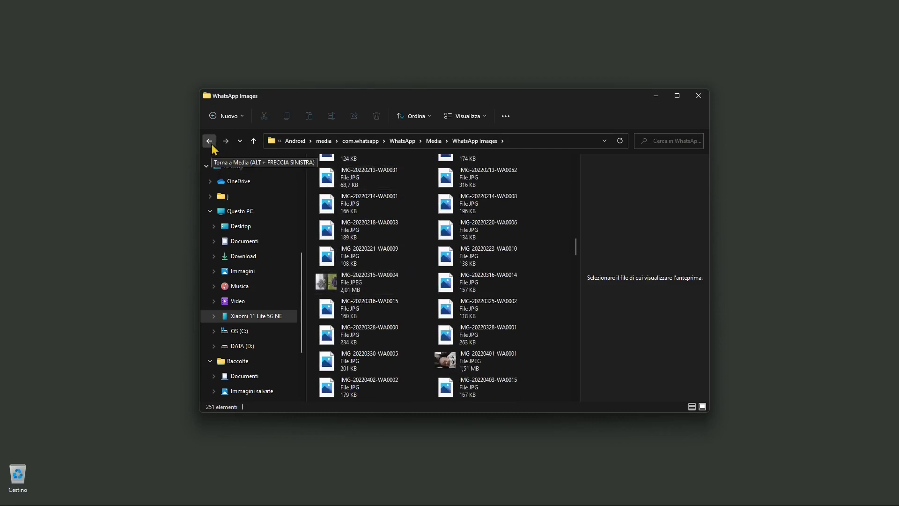
scroll(243, 234, down, 1)
scroll(410, 316, down, 5)
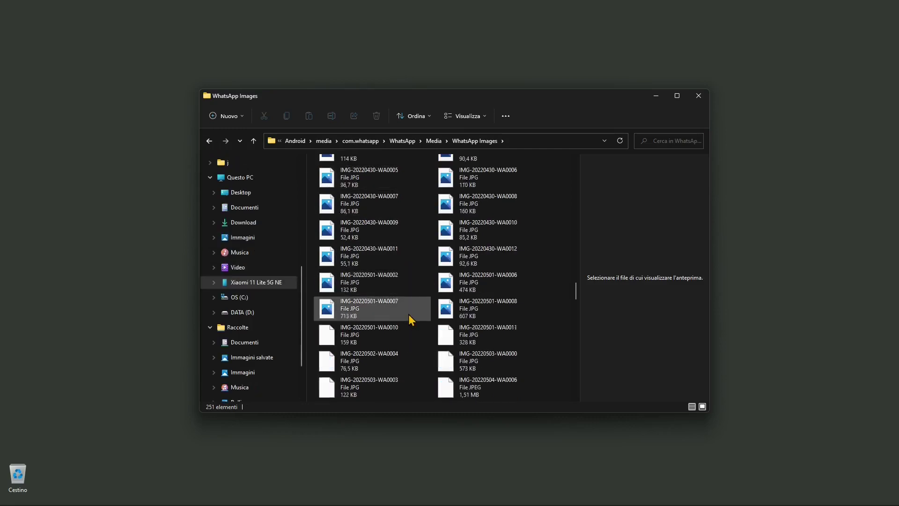
click(209, 141)
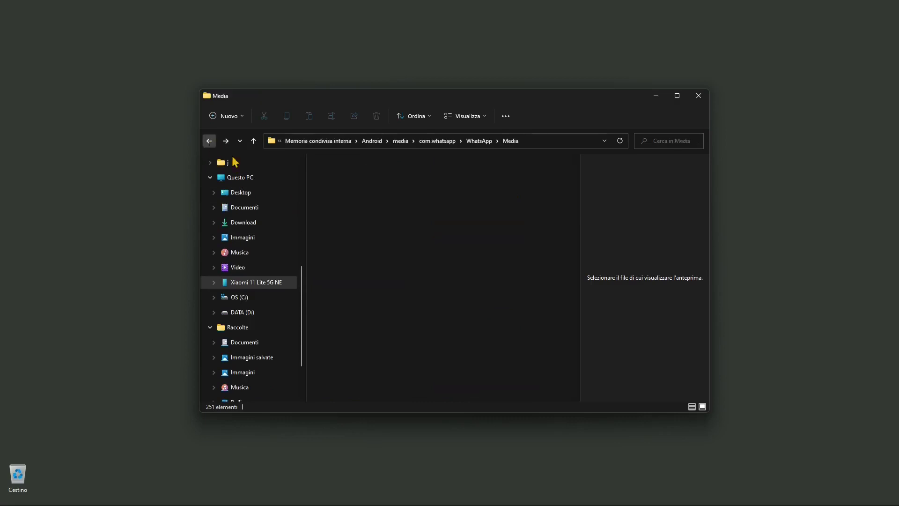
double_click(448, 274)
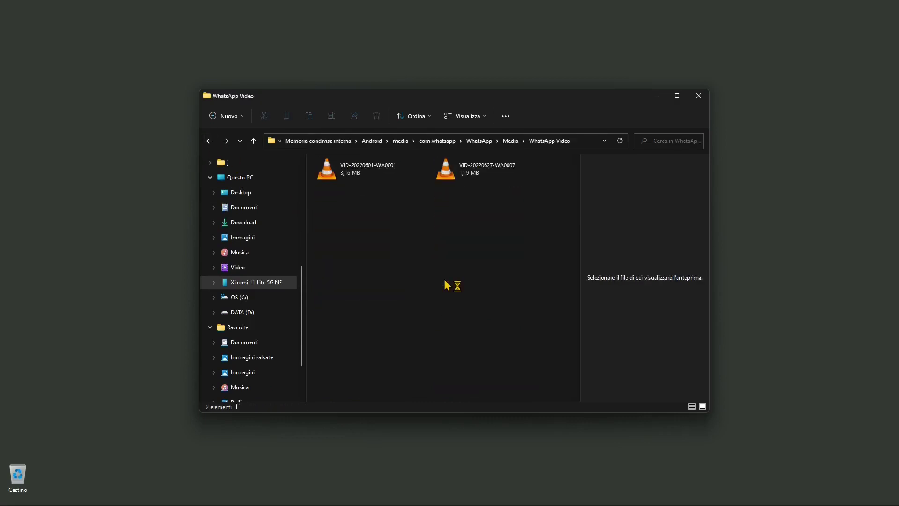
click(209, 140)
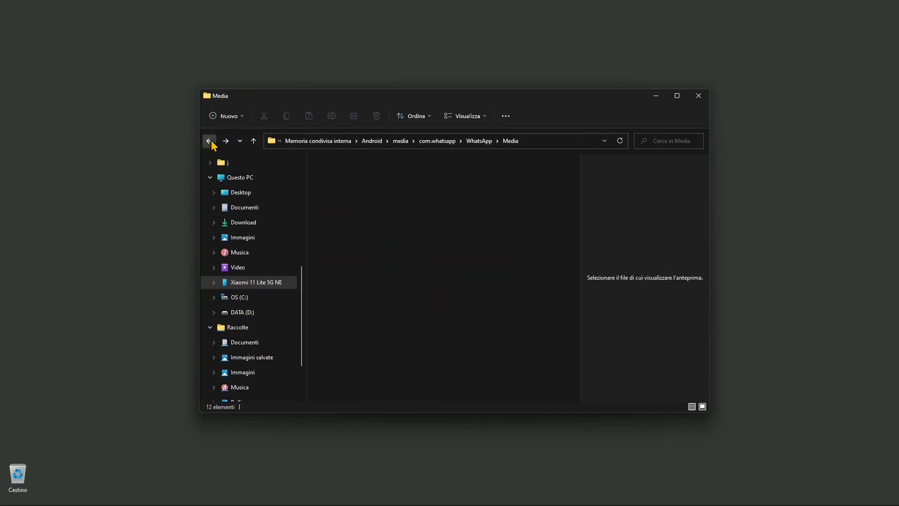
- Open WhatsApp Voice Notes > 202151, mute the system volume and open voice note PTT-20211212-WA0014
double_click(329, 300)
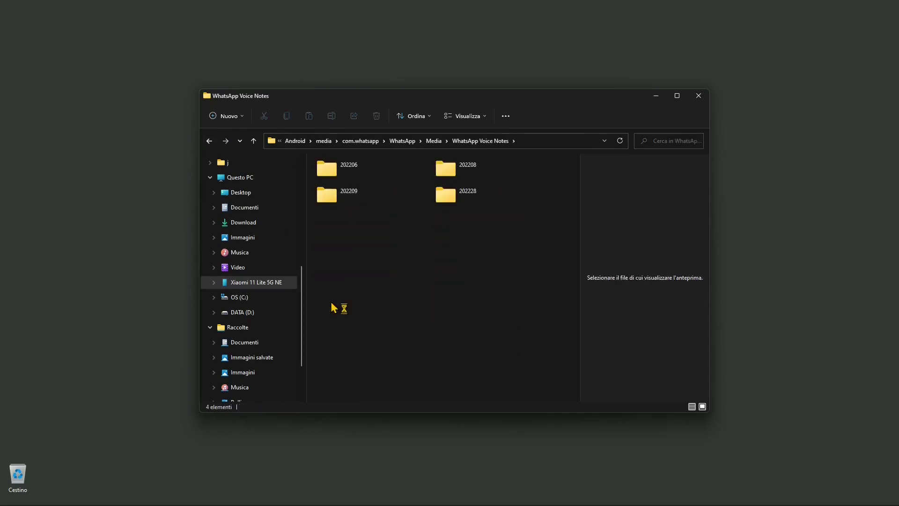
double_click(455, 199)
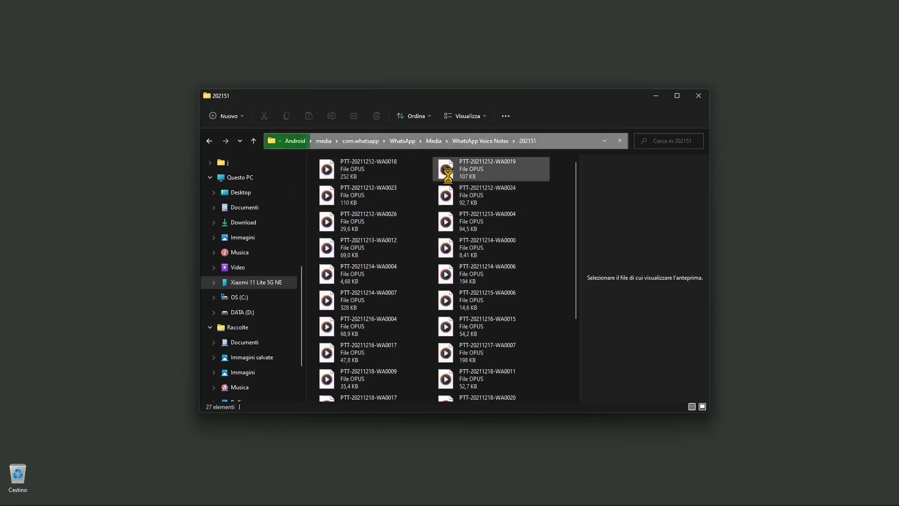
key(XF86AudioLowerVolume)
key(XF86AudioLowerVolume)
key(XF86AudioLowerVolume)
key(XF86AudioLowerVolume)
key(XF86AudioLowerVolume)
key(XF86AudioLowerVolume)
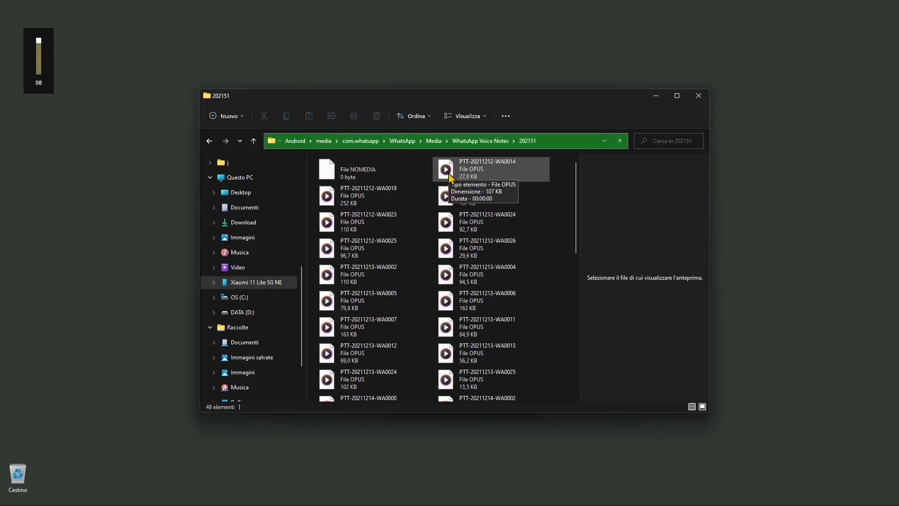
key(XF86AudioLowerVolume)
key(XF86AudioLowerVolume)
key(XF86AudioLowerVolume)
key(XF86AudioLowerVolume)
key(XF86AudioLowerVolume)
key(XF86AudioLowerVolume)
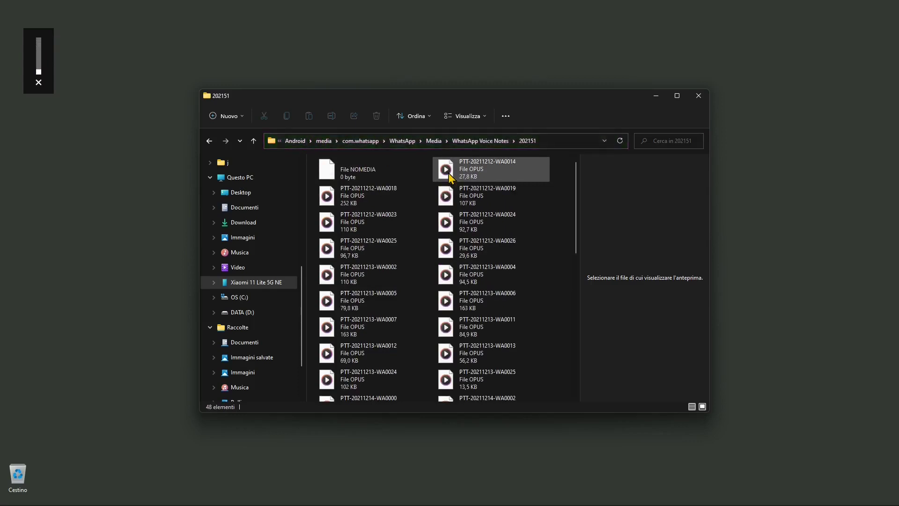
double_click(449, 173)
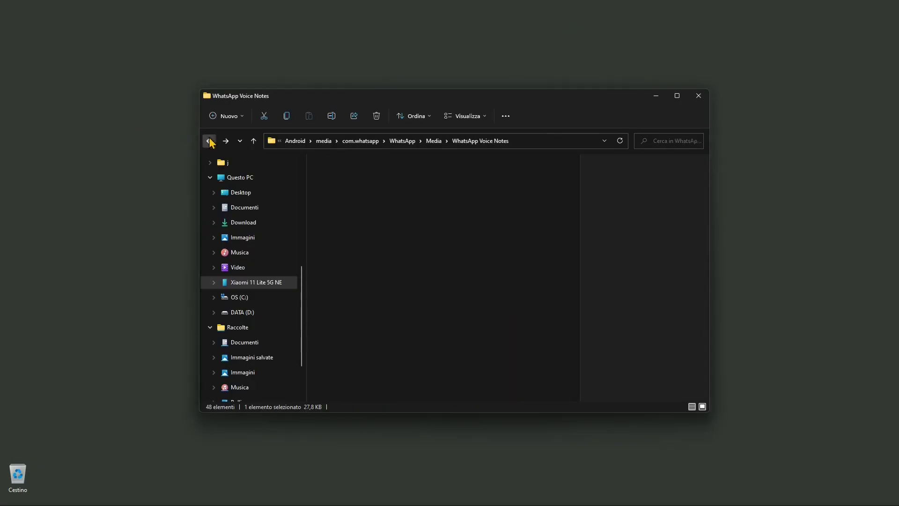
- Climb out of the WhatsApp folders to the Xiaomi 11 Lite 5G NE's Memoria condivisa interna
click(209, 140)
click(210, 140)
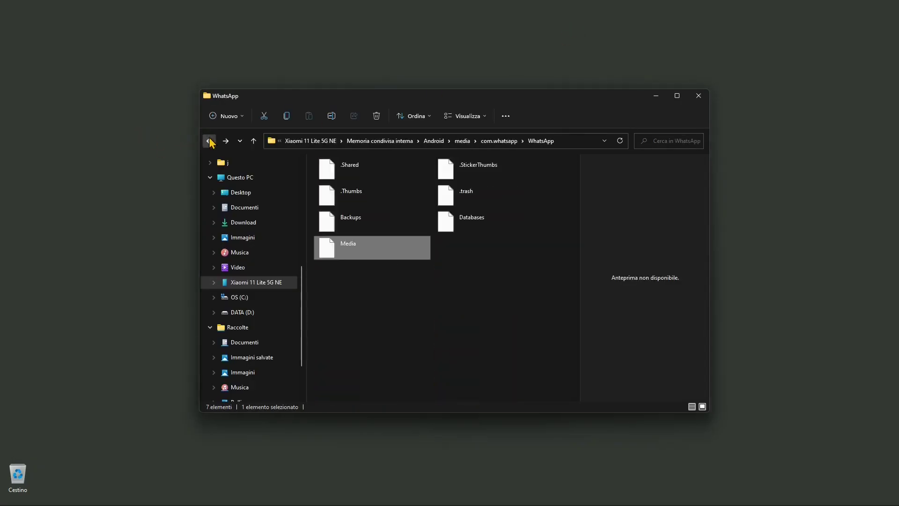
click(209, 140)
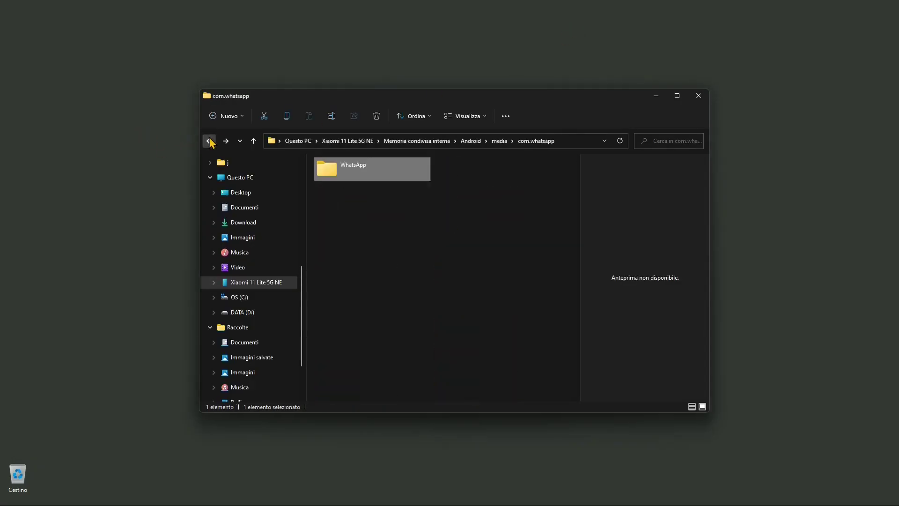
click(367, 141)
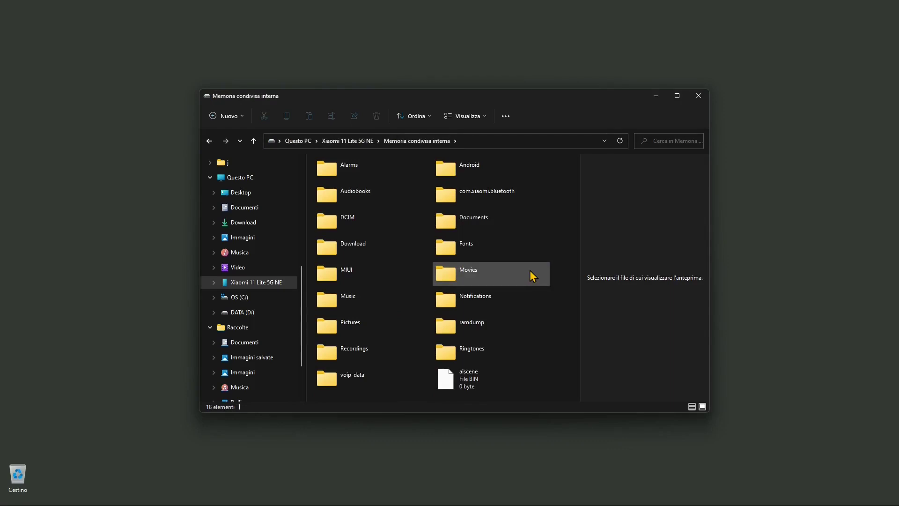
click(465, 270)
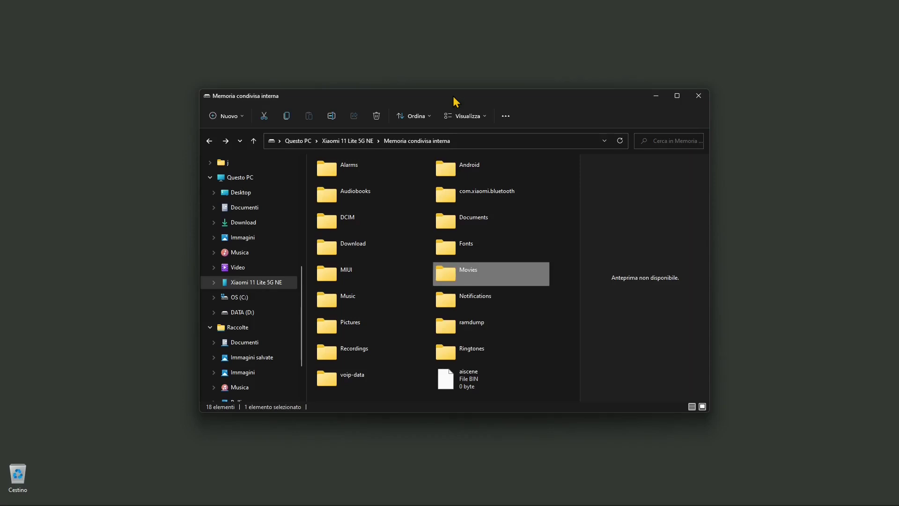